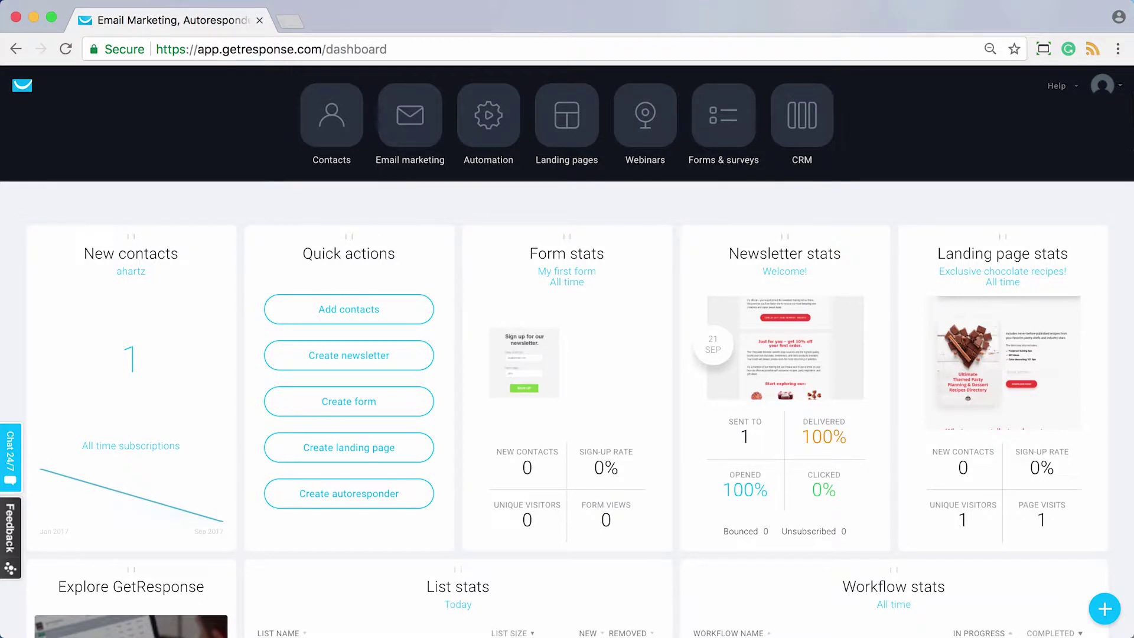
Go from the dashboard to the Contacts section, which lists the five existing contact lists
click(332, 116)
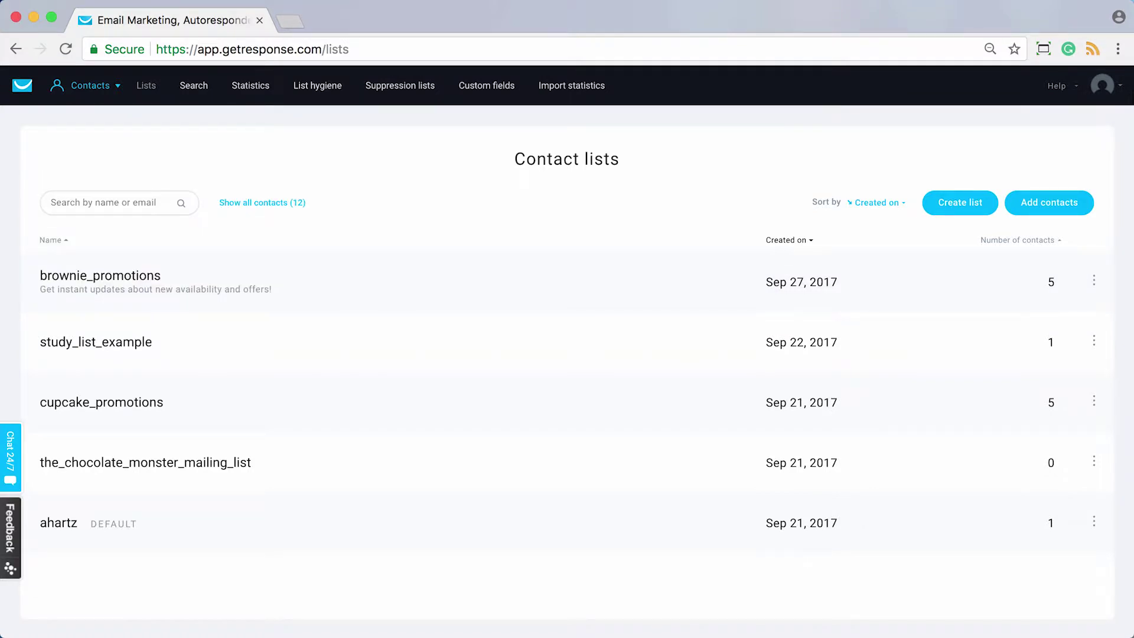
Switch contact search to advanced mode, covering all 12 contacts
click(193, 86)
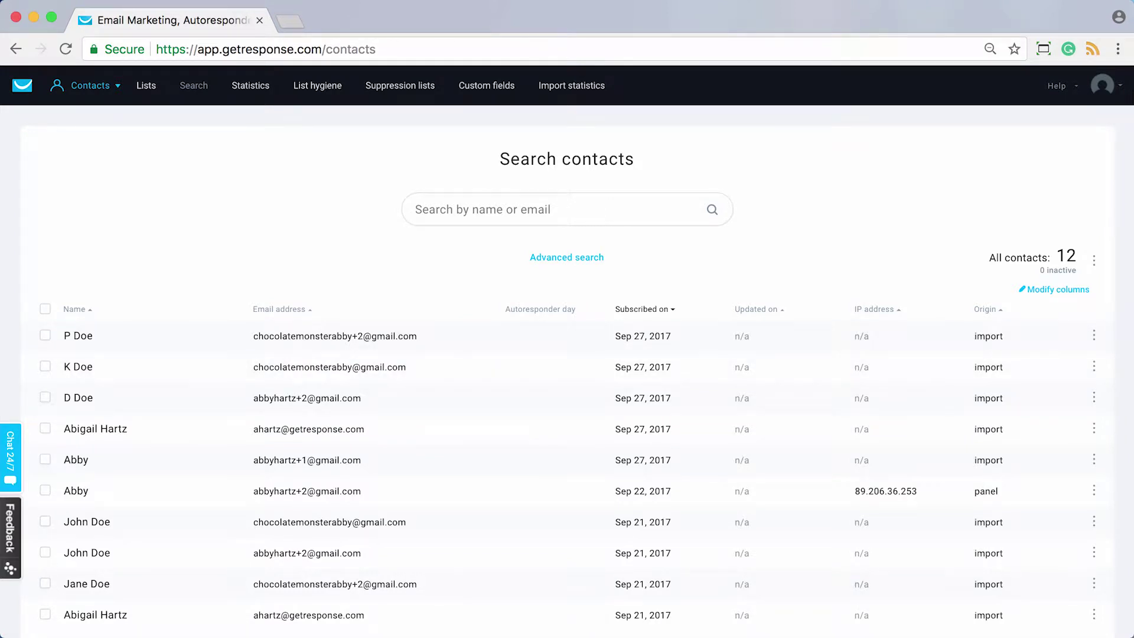
scroll(567, 355, down, 2)
scroll(567, 355, down, 2)
scroll(567, 354, up, 5)
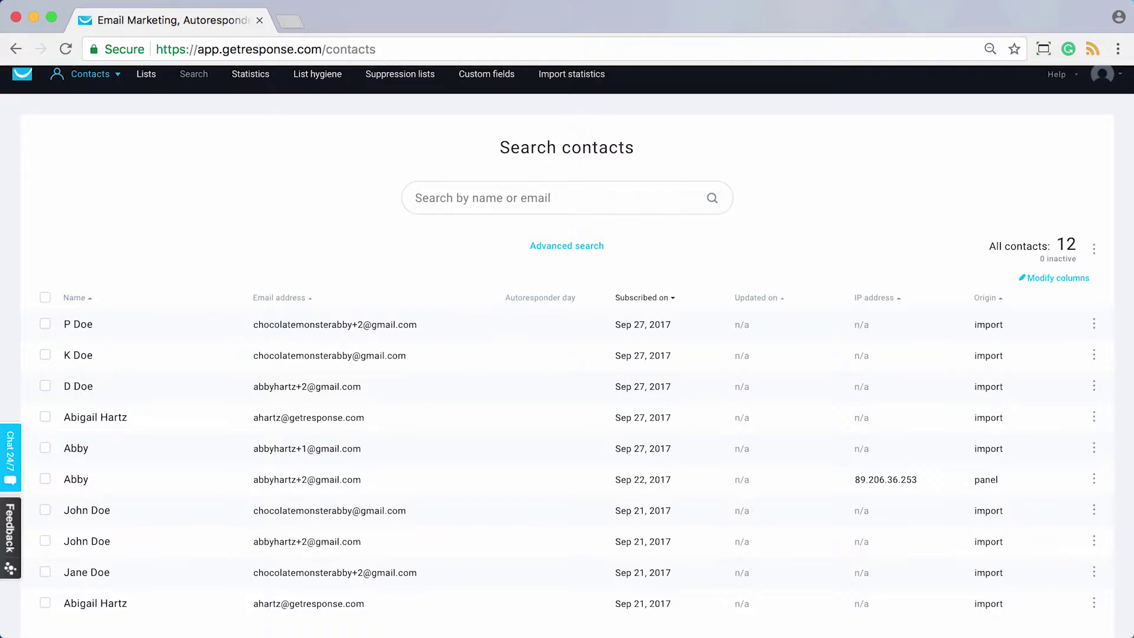
click(566, 246)
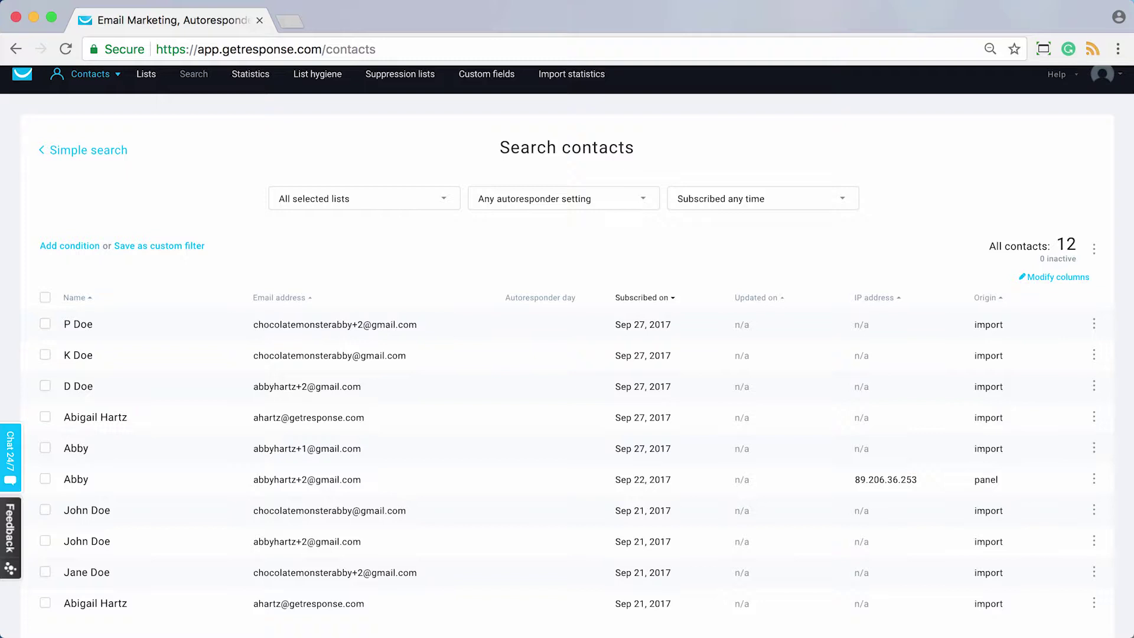
click(364, 199)
click(563, 199)
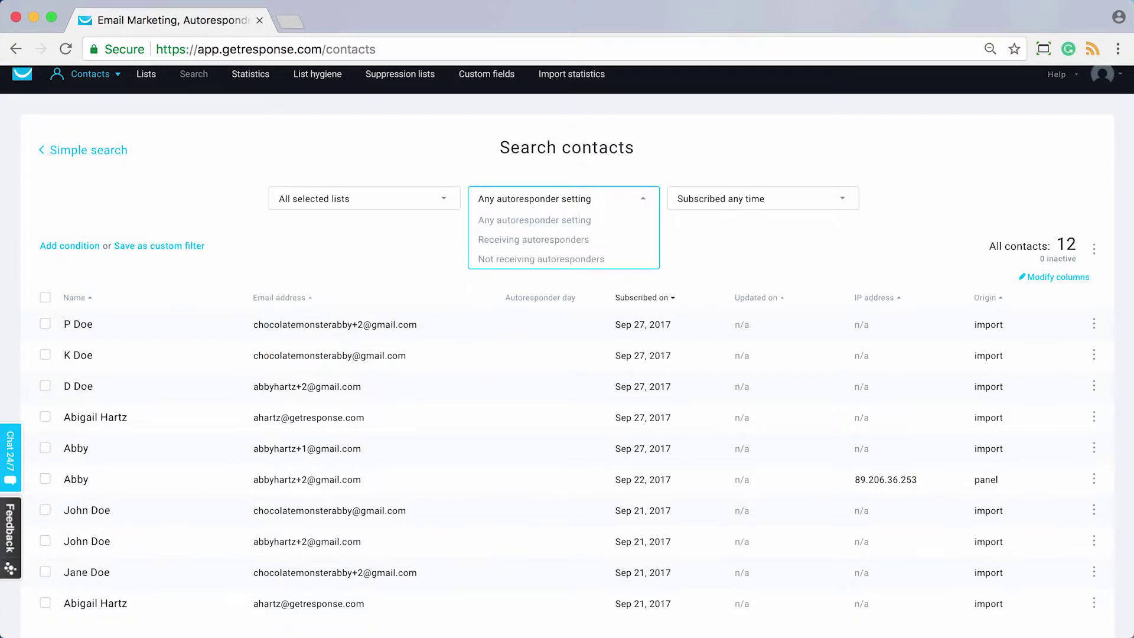
click(762, 199)
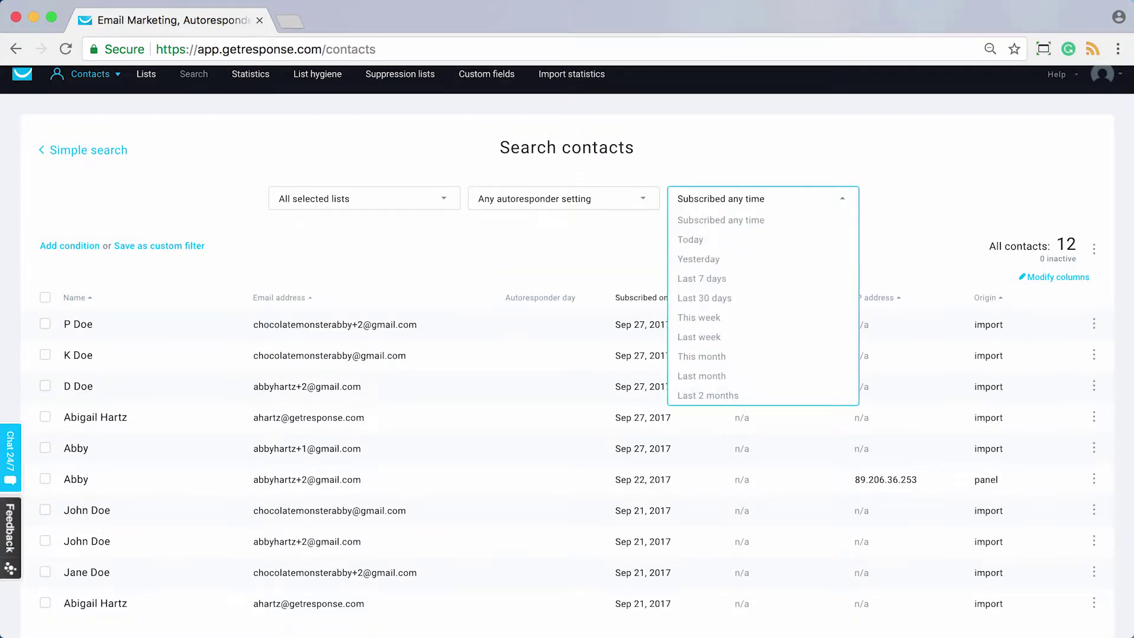
click(761, 199)
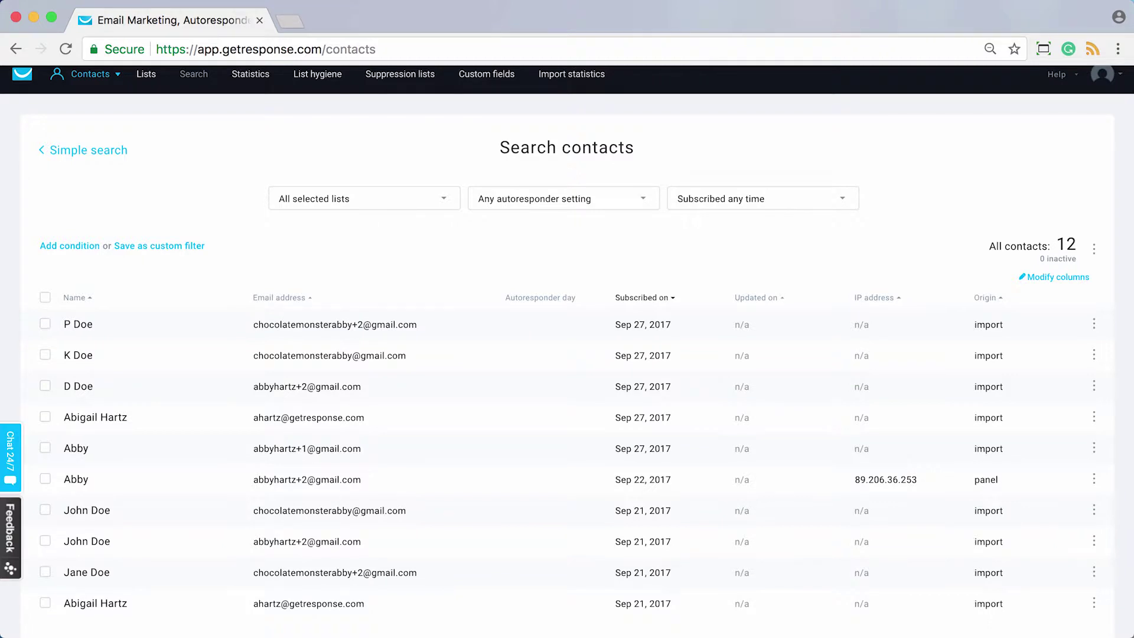
Start a new search condition, browsing the Contact details and Contact actions categories
click(69, 245)
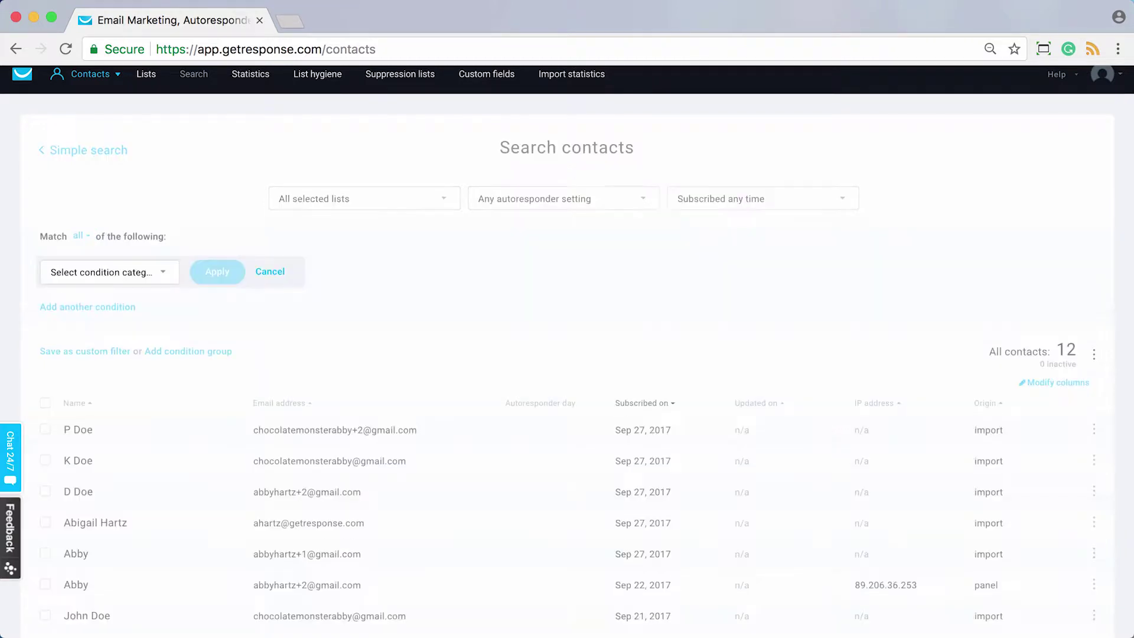
scroll(567, 354, down, 2)
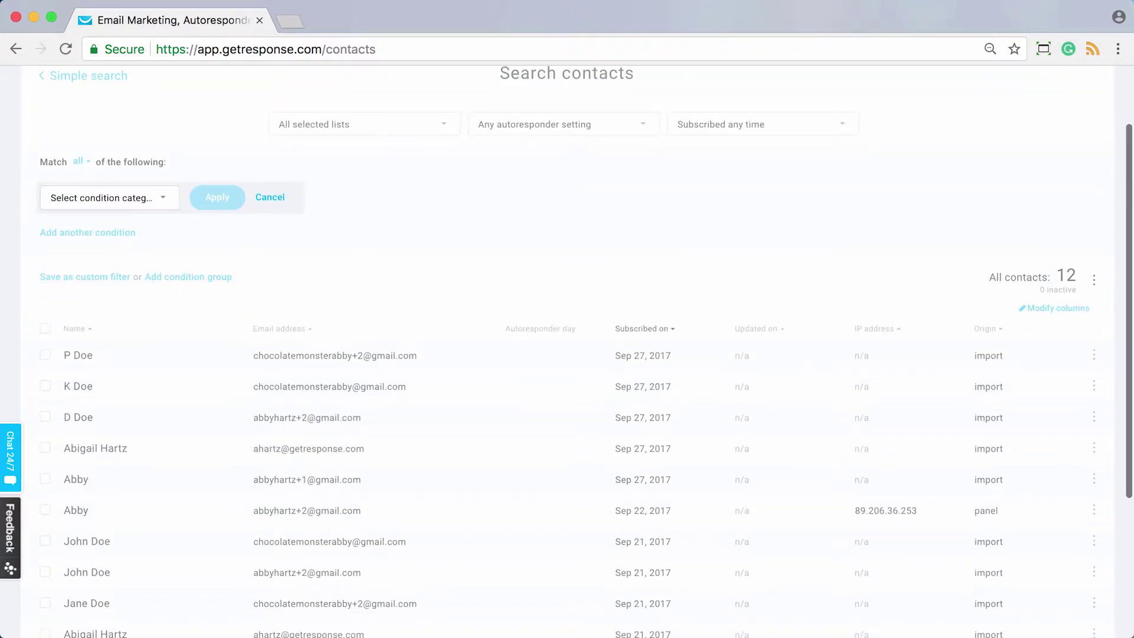
click(109, 196)
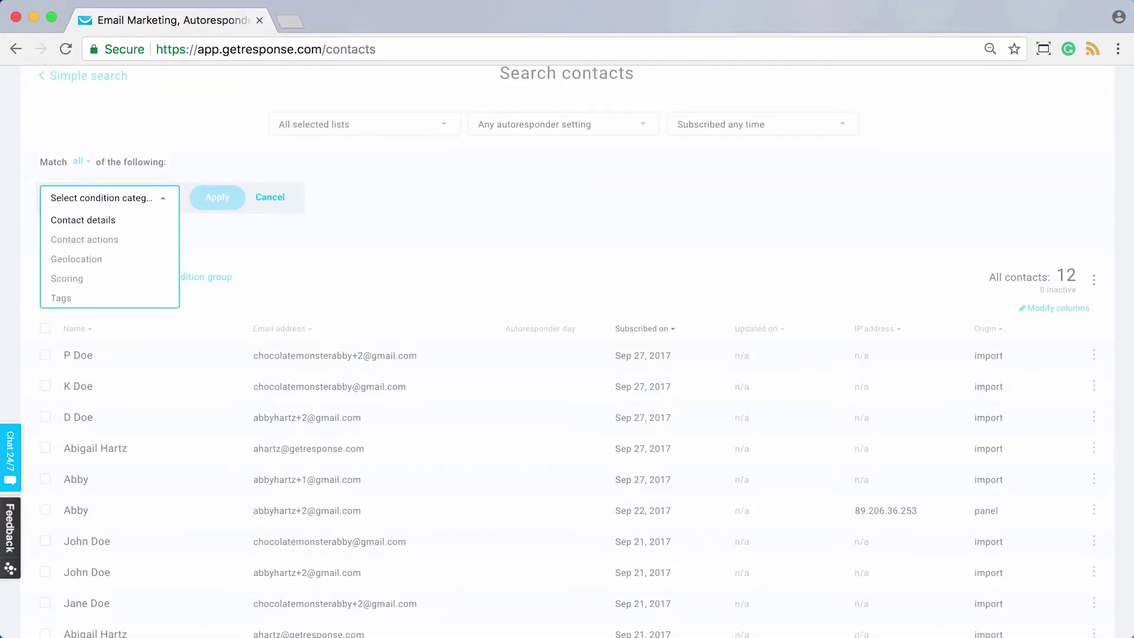
click(83, 220)
click(255, 197)
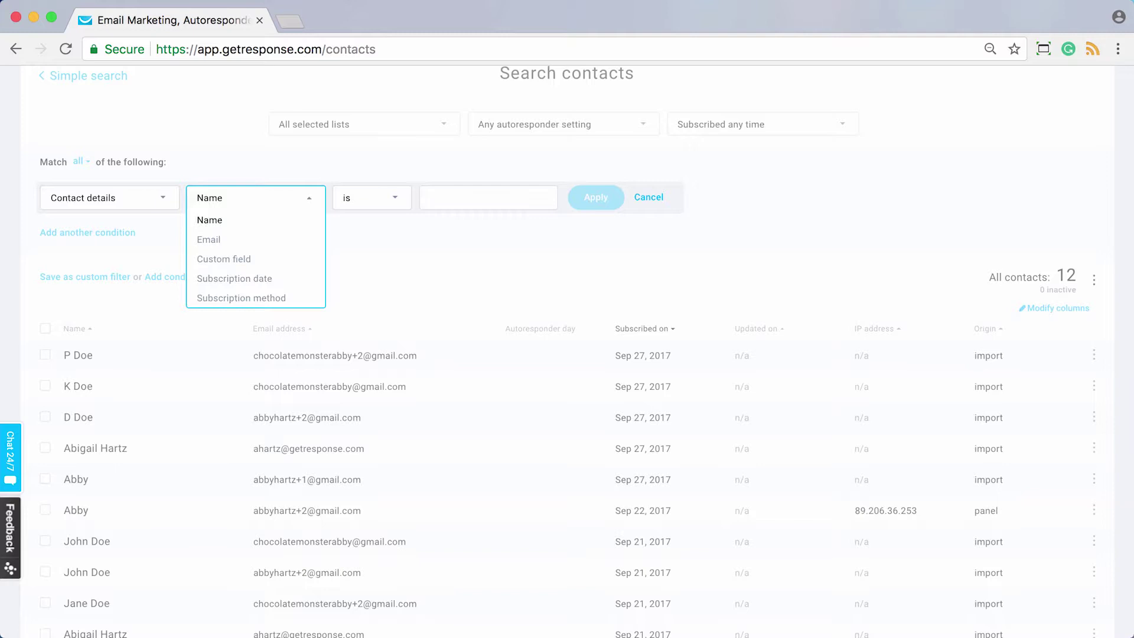
click(109, 197)
click(84, 239)
click(255, 198)
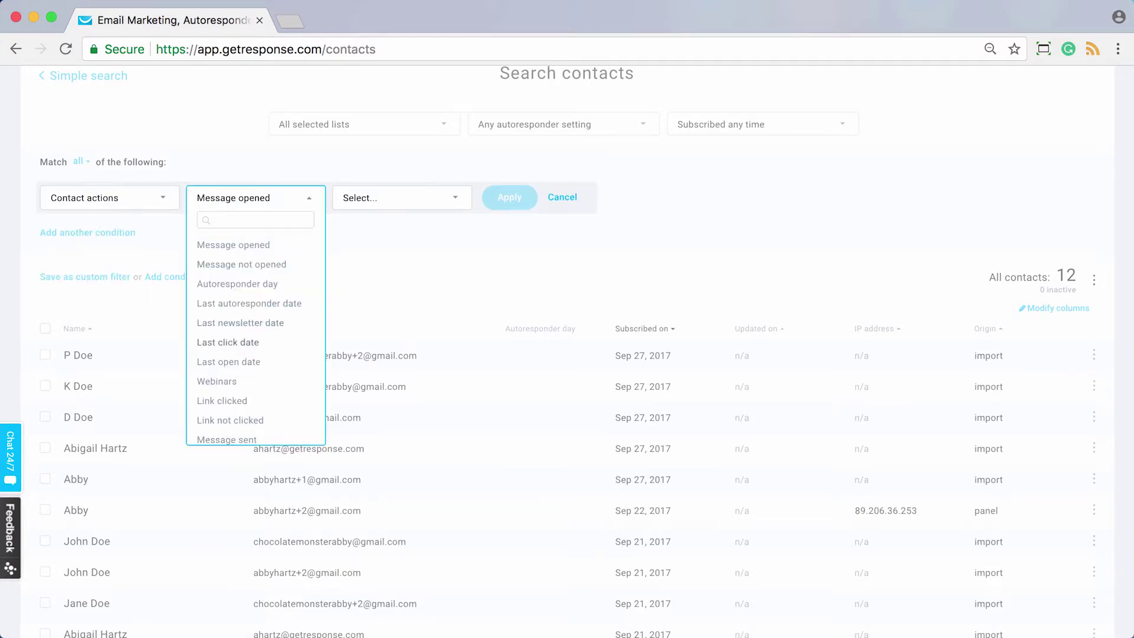
click(108, 197)
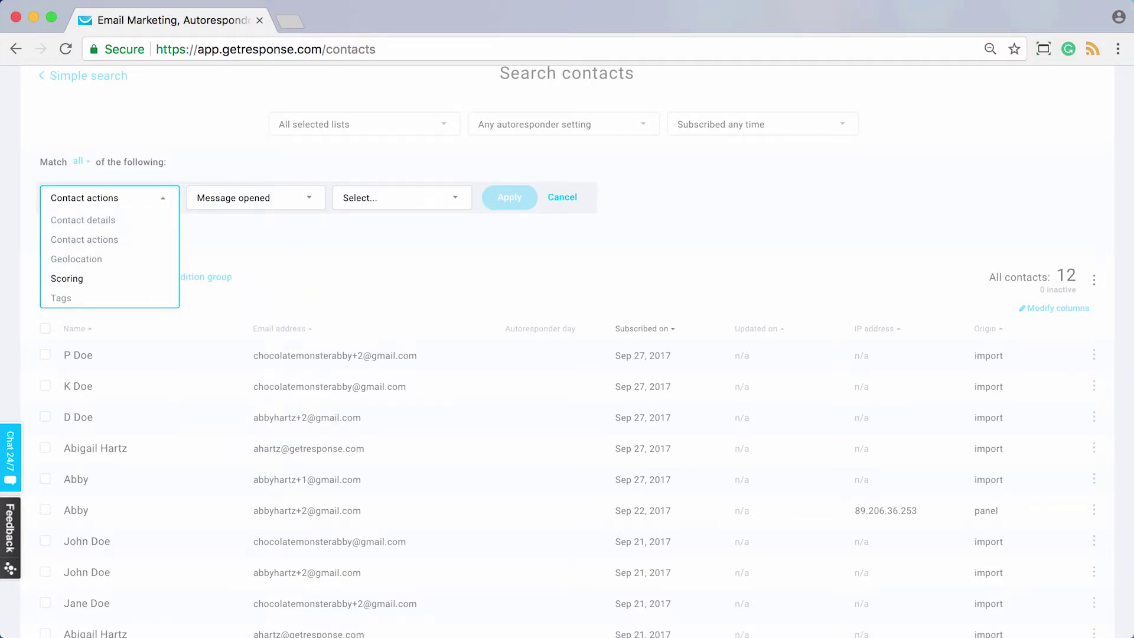
Set the condition to Geolocation country is USA, which matches zero contacts
click(77, 258)
click(255, 196)
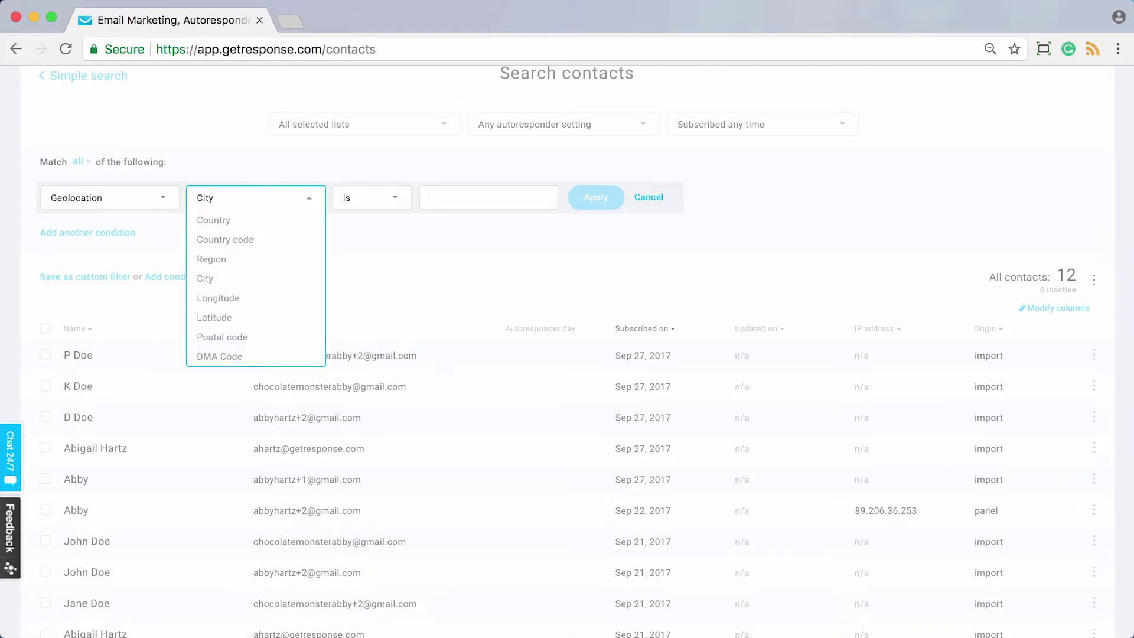
click(214, 220)
click(487, 197)
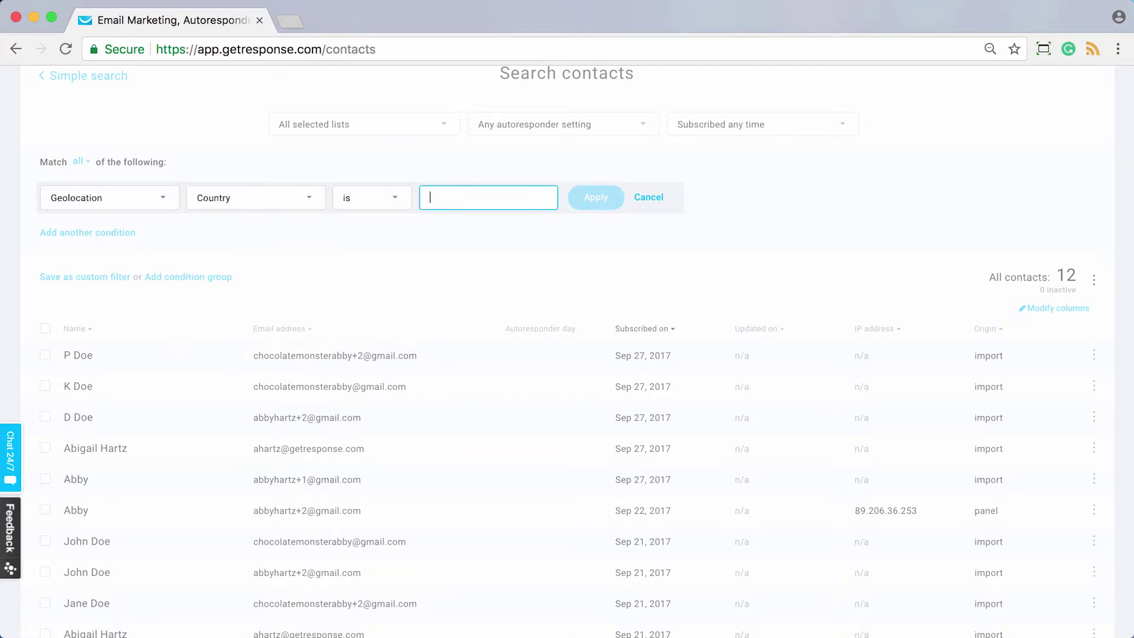
text(USA)
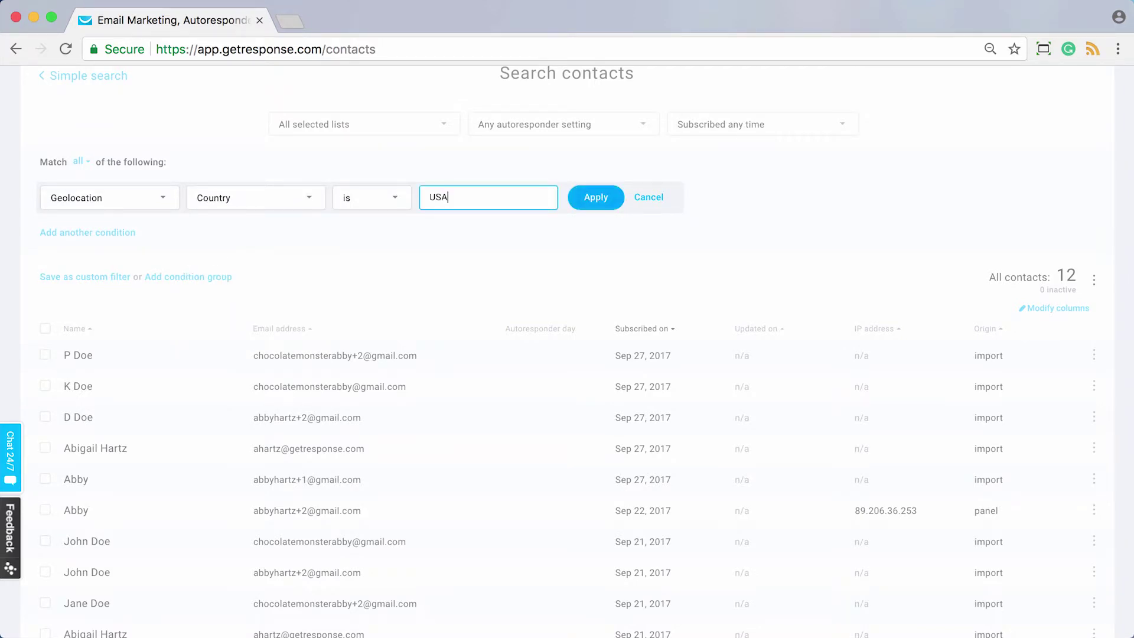
key(Return)
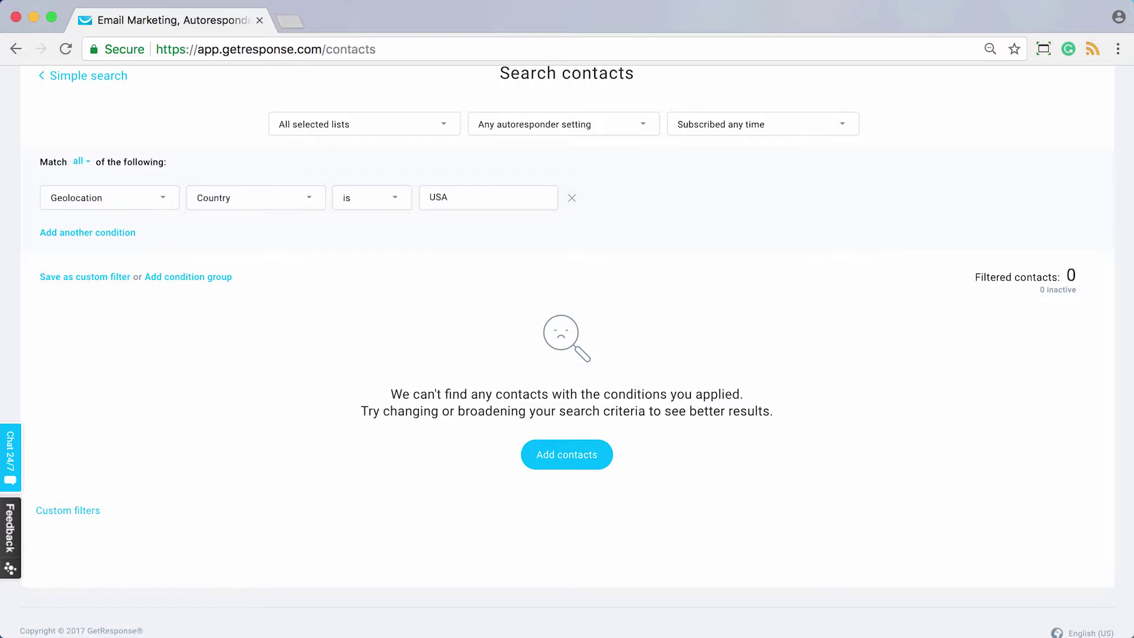
Add a second Contact details condition, previewing the Name field's comparison operators
click(87, 232)
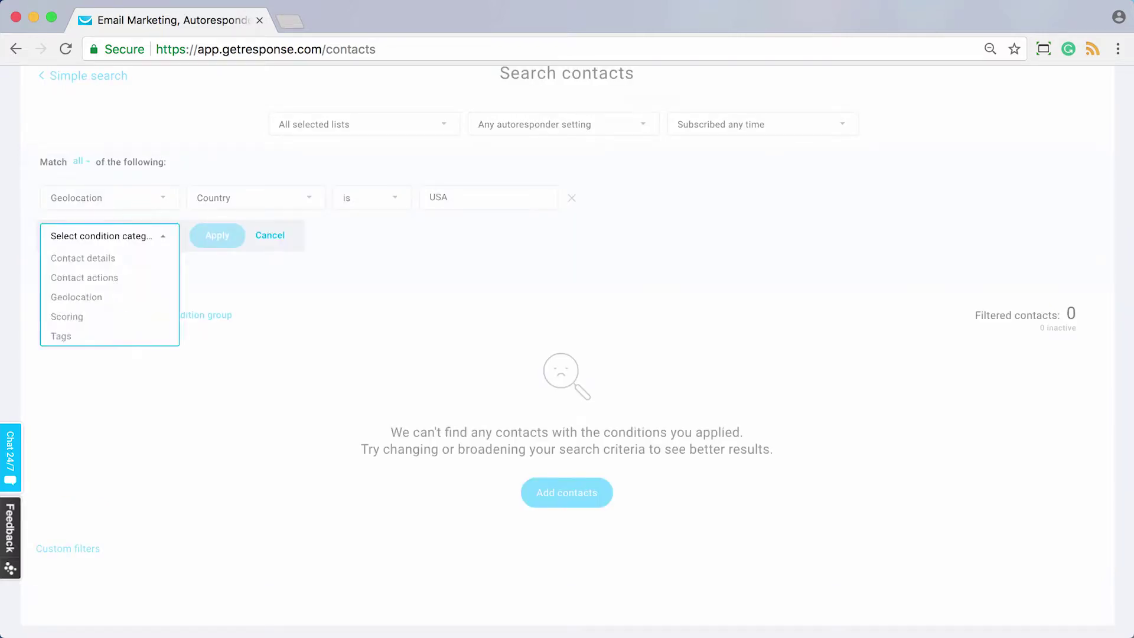
click(82, 258)
click(256, 235)
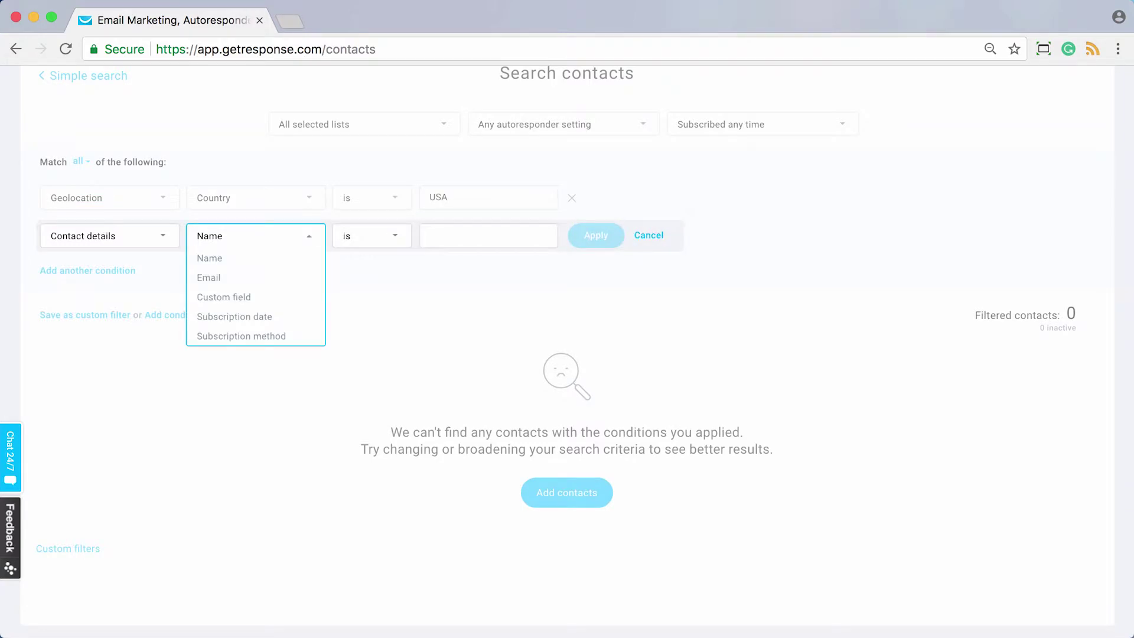
click(209, 258)
click(370, 234)
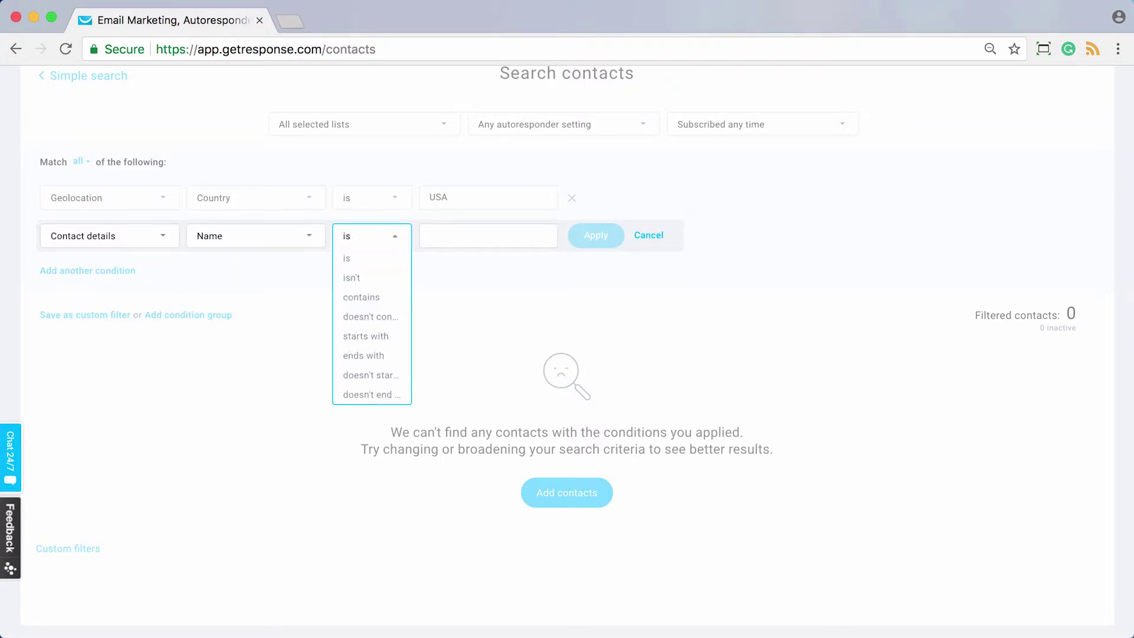
click(256, 235)
Make the second condition custom field age is 18-29 and apply it
click(223, 297)
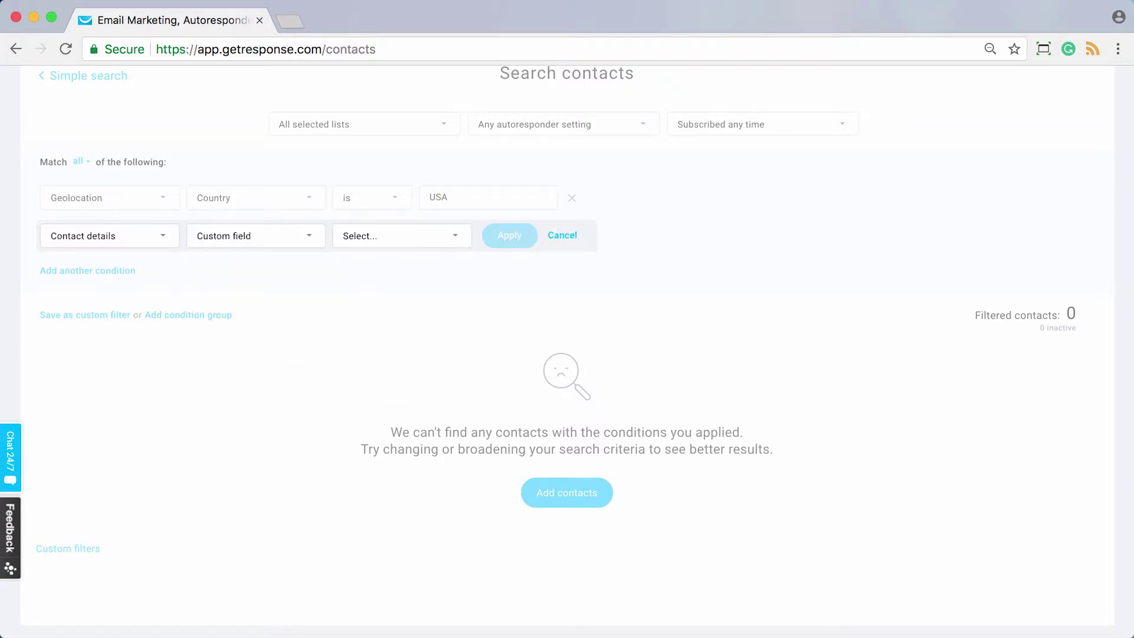
click(401, 235)
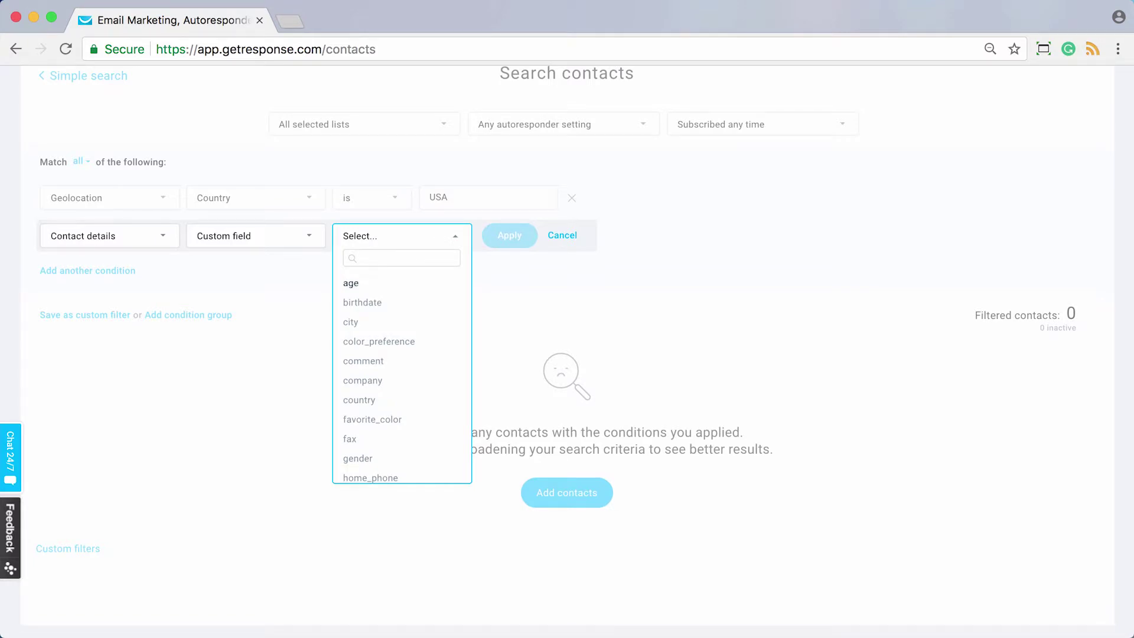
click(351, 283)
click(548, 235)
click(492, 258)
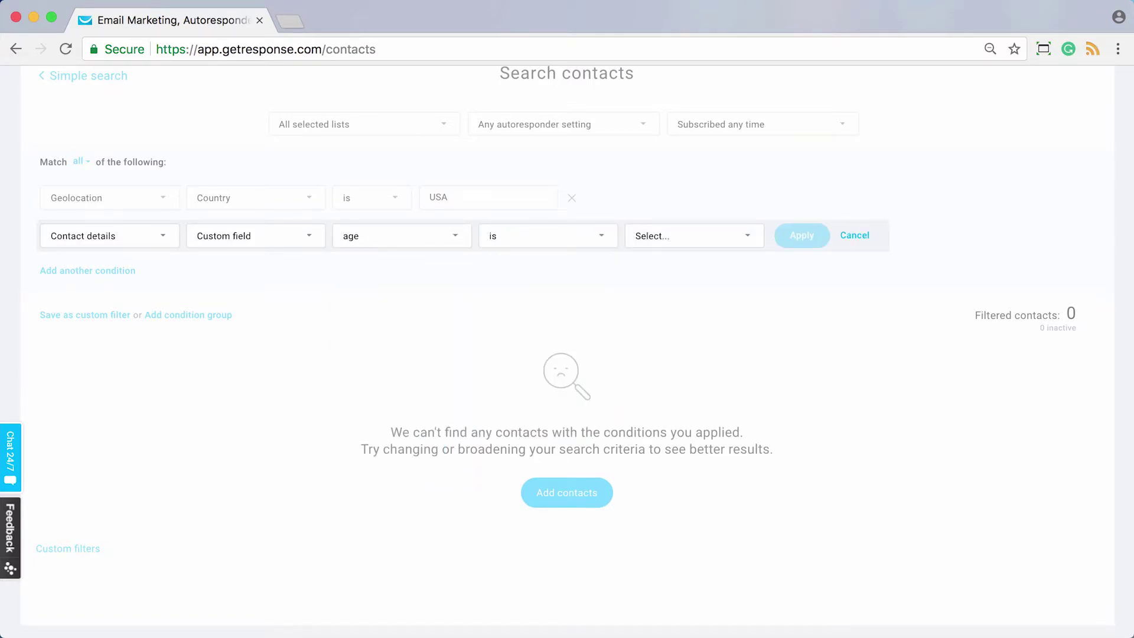
click(693, 235)
click(651, 257)
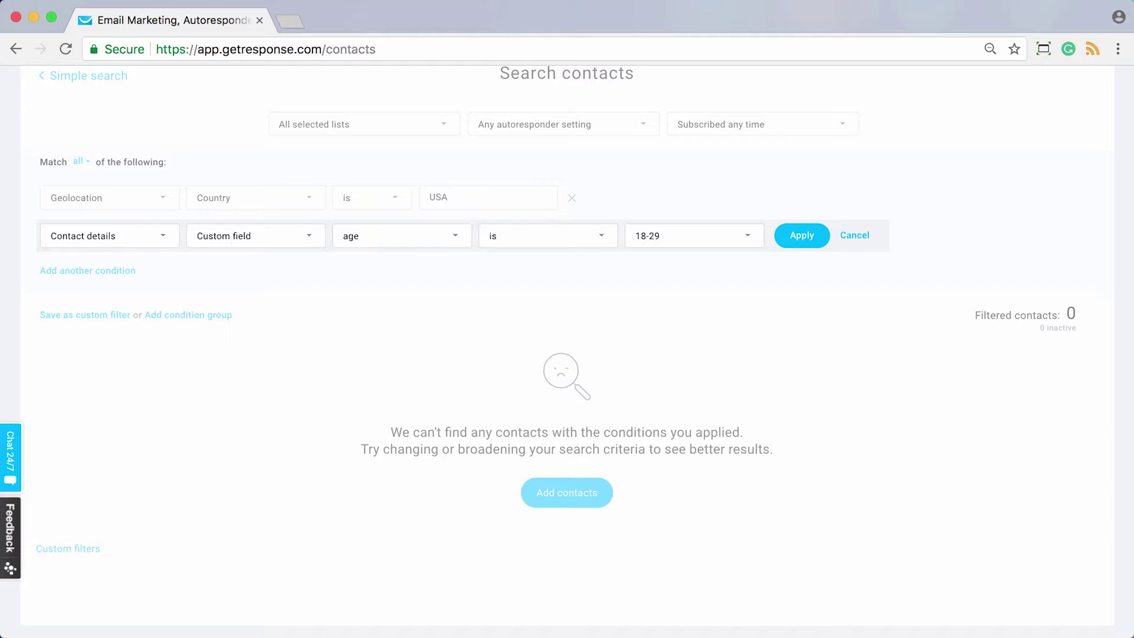
click(801, 236)
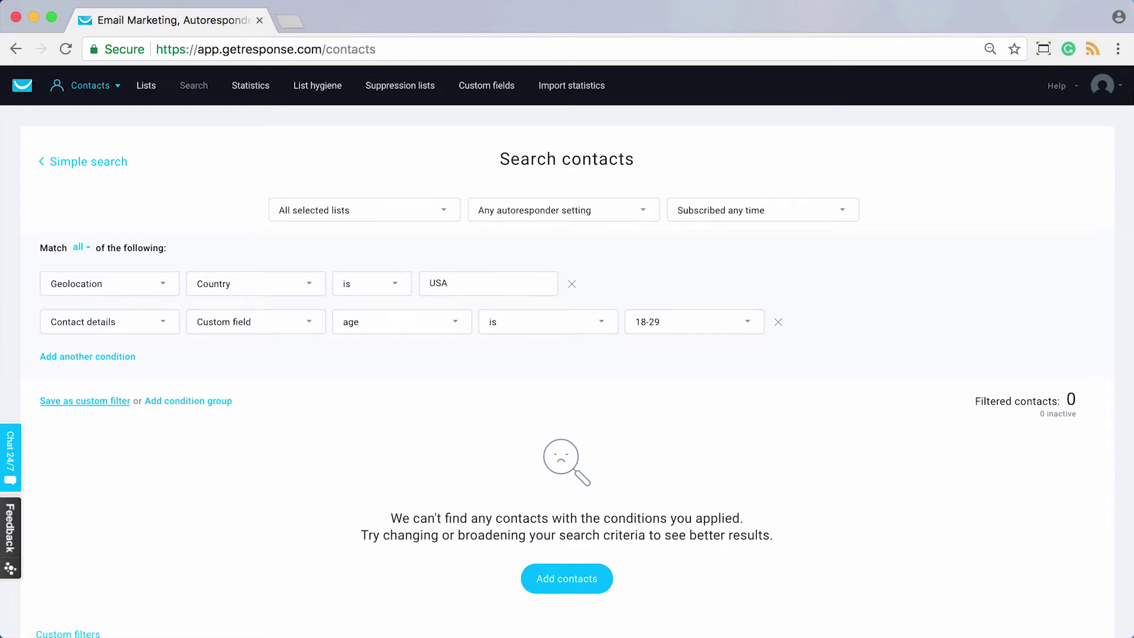
Save the two-condition search as a custom filter named US_18_29
click(85, 401)
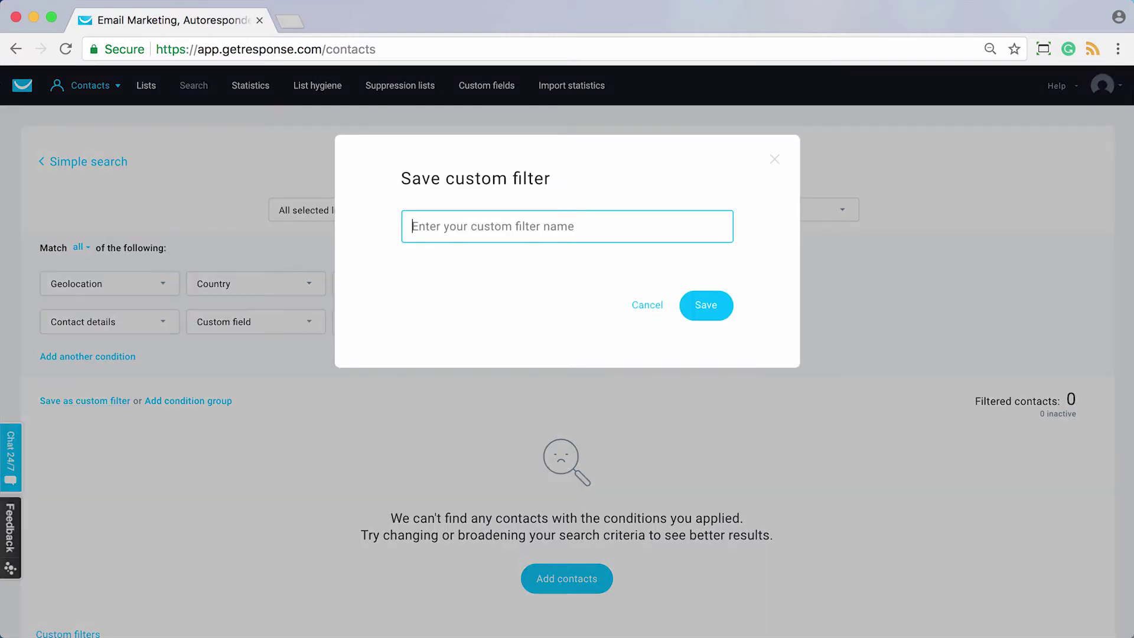
text(U)
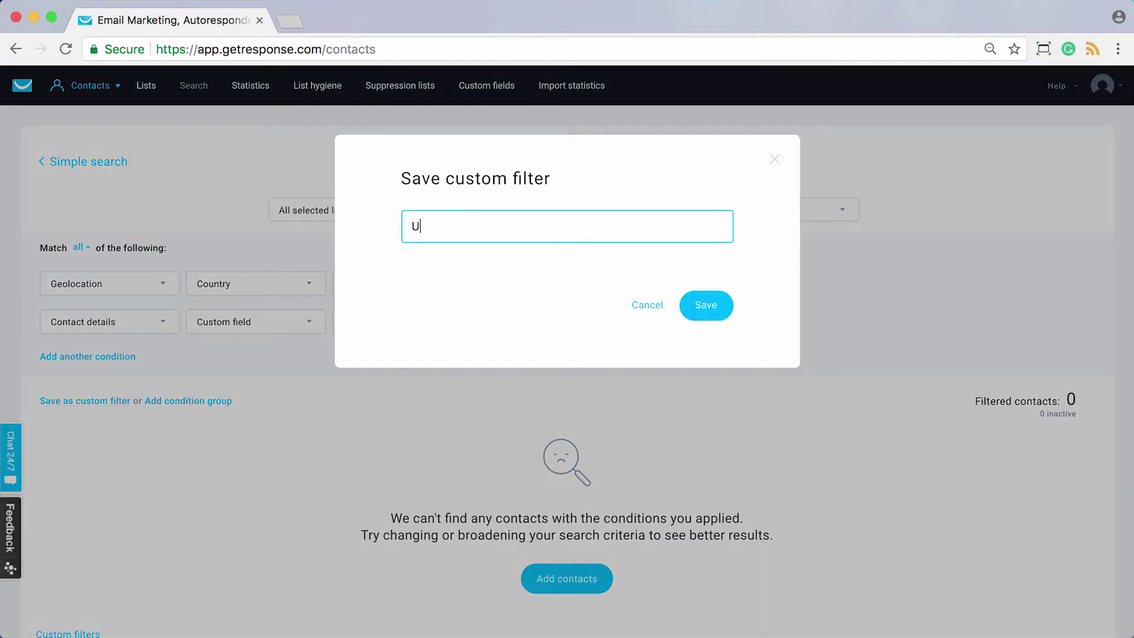
text(S_18)
text(_29)
click(707, 305)
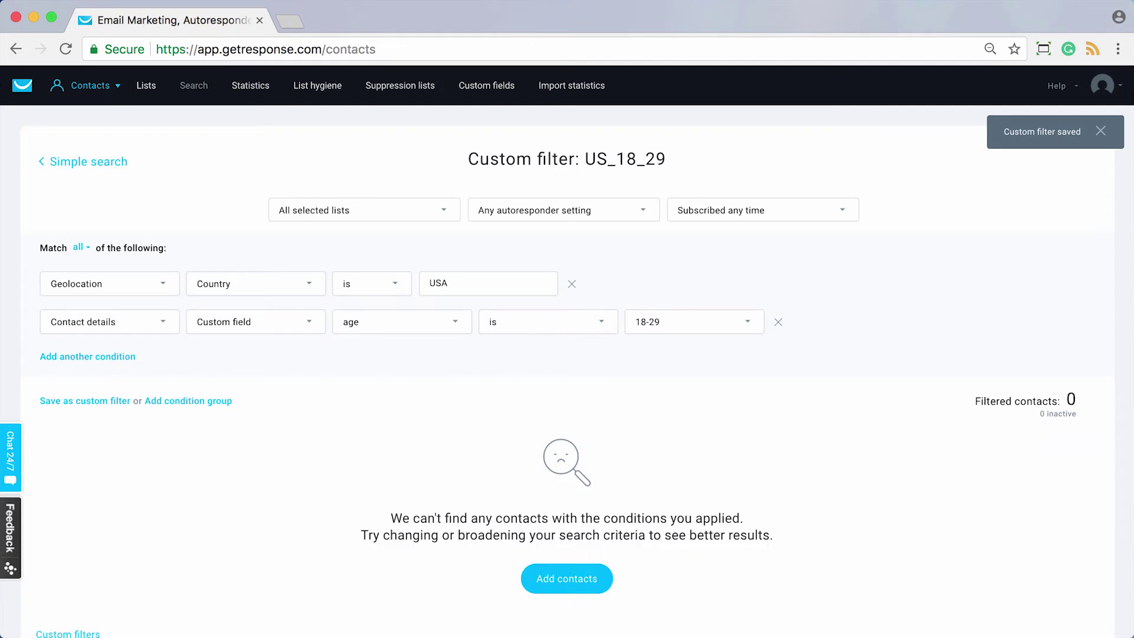